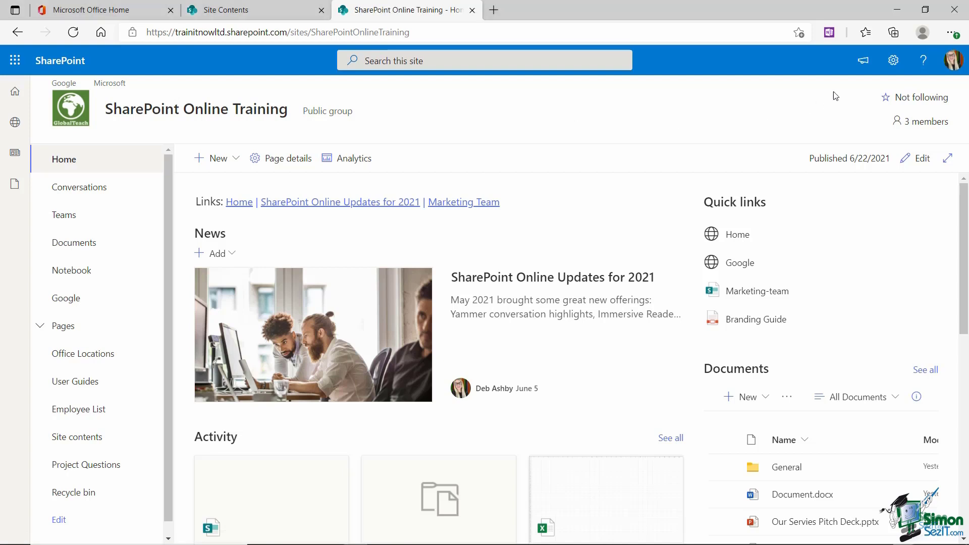
Bring up the site permissions panel from the Settings menu
{"action": "left_click", "coordinate": [893, 61]}
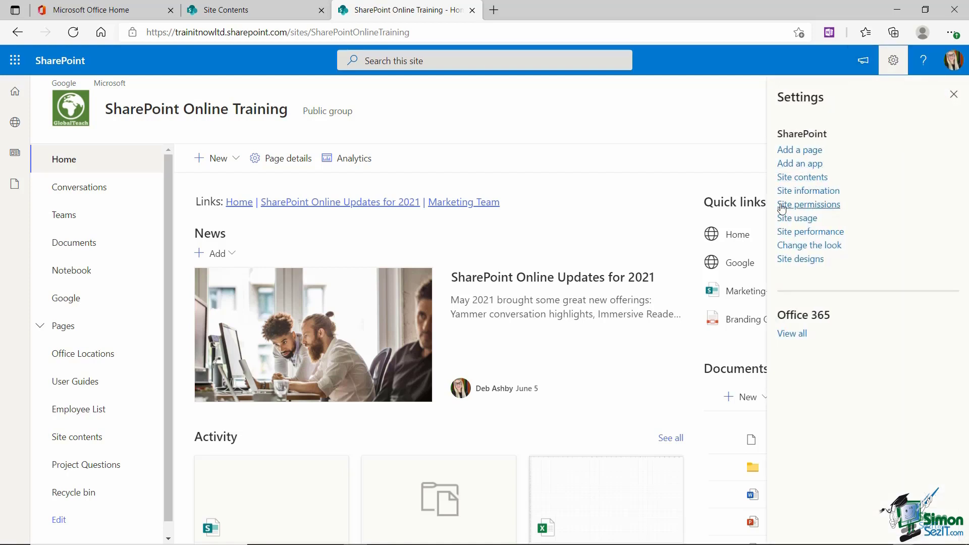
{"action": "left_click", "coordinate": [836, 205]}
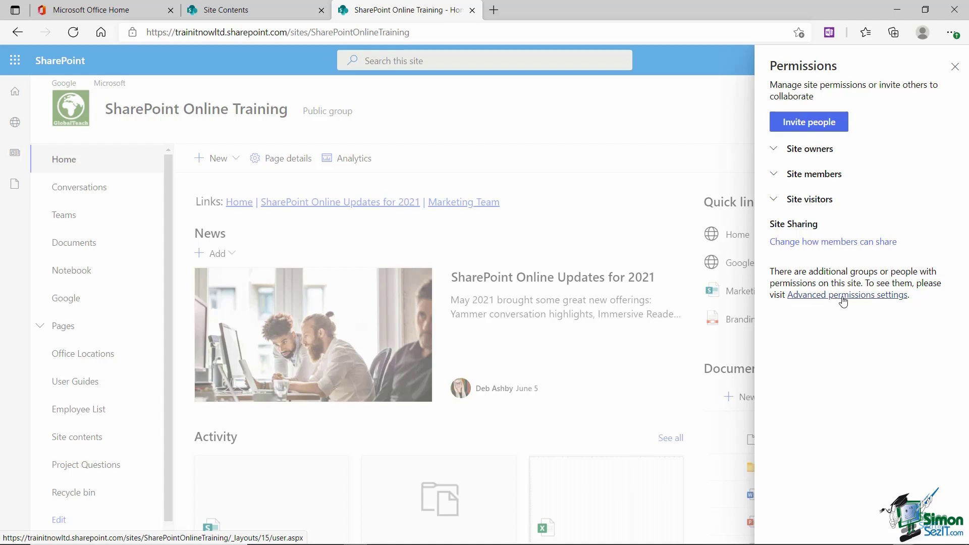
Go to the advanced permissions page listing the Members, Owners and Visitors groups
{"action": "left_click", "coordinate": [843, 296]}
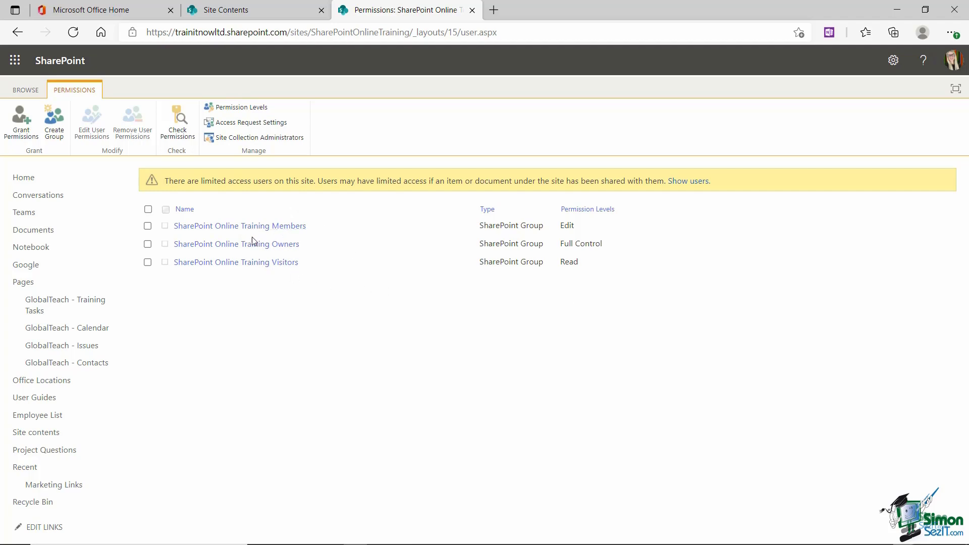
Add a new user to the SharePoint Online Training Members group and share the site with them
{"action": "left_click", "coordinate": [285, 230]}
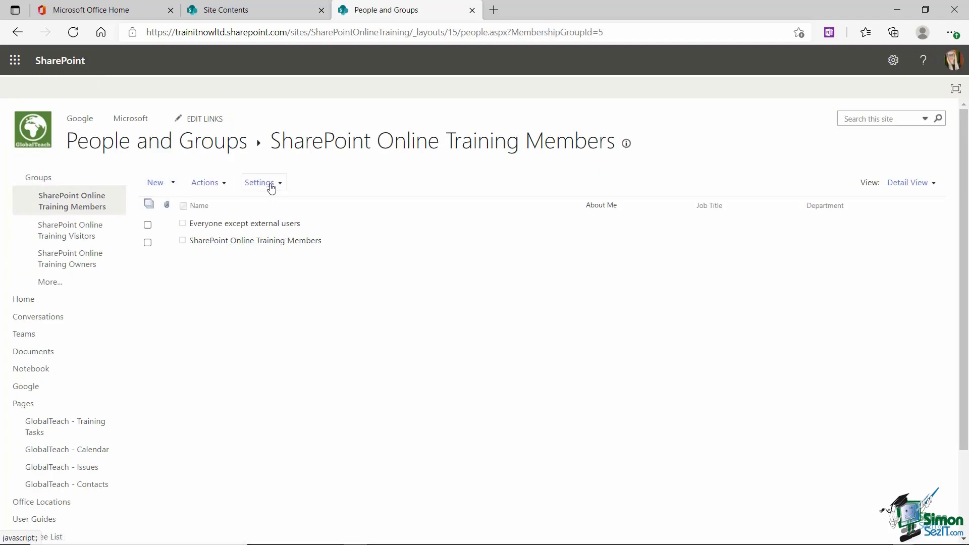
{"action": "left_click", "coordinate": [174, 185]}
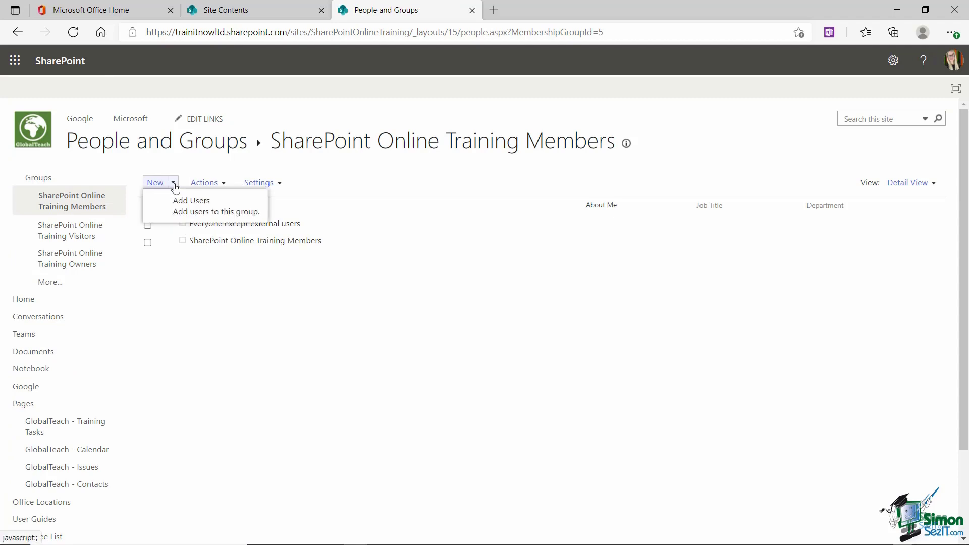
{"action": "left_click", "coordinate": [231, 210]}
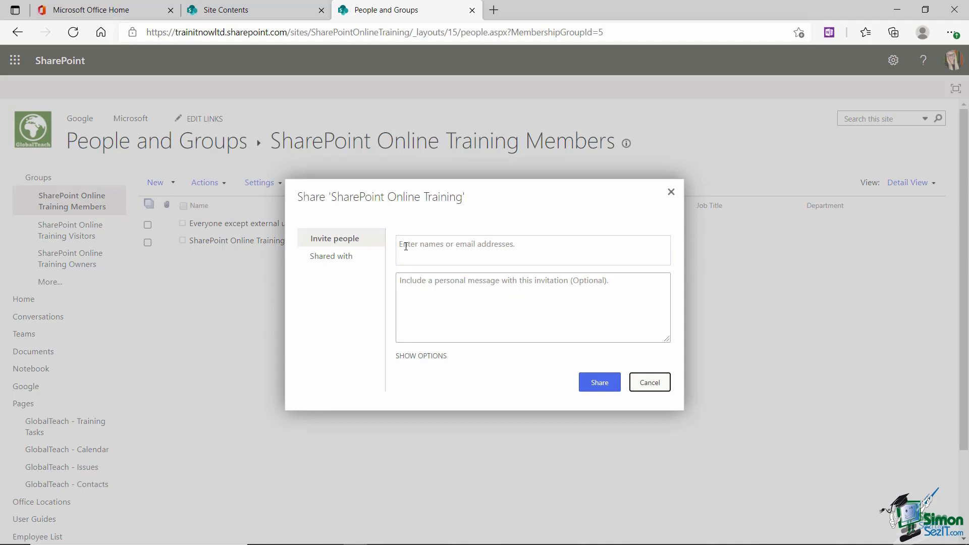
{"action": "left_click", "coordinate": [406, 247]}
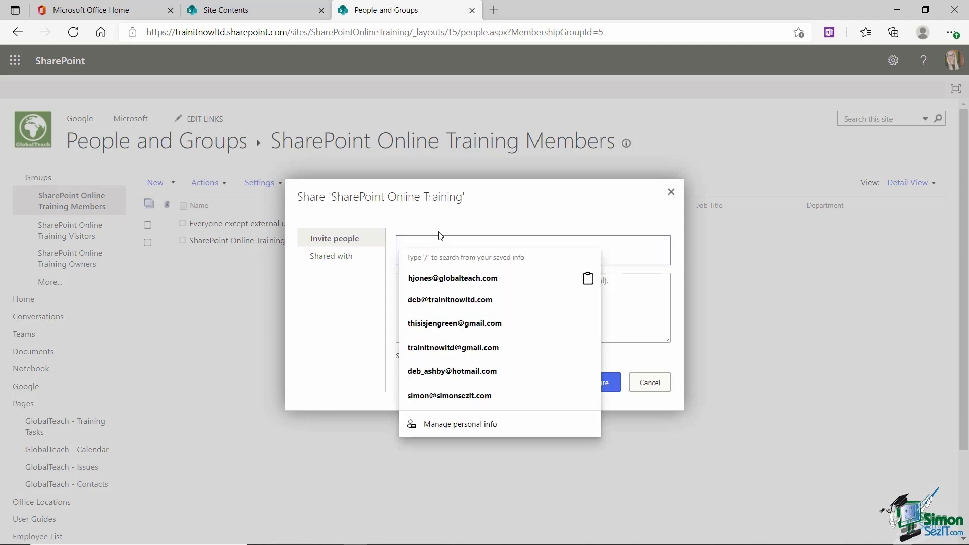
{"action": "type", "text": "deb"}
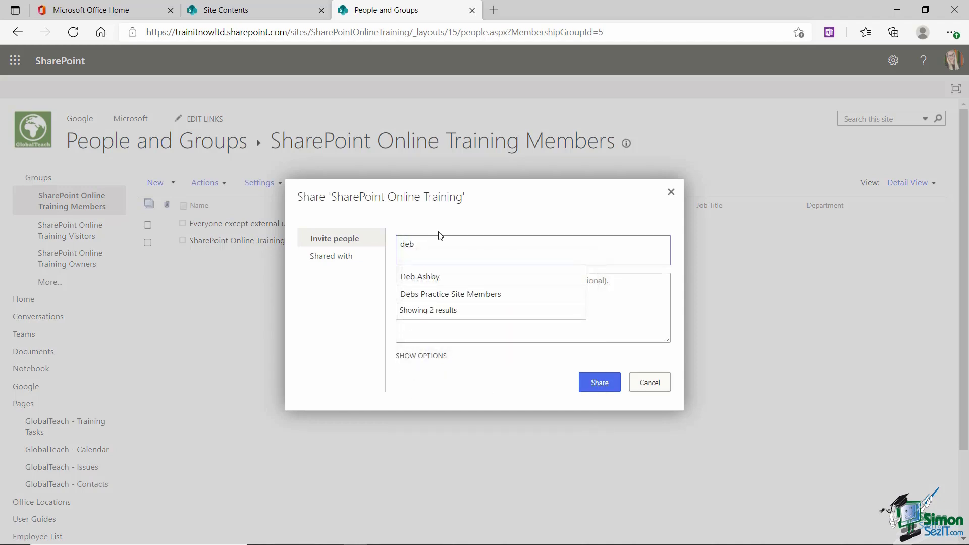
{"action": "left_click", "coordinate": [427, 278]}
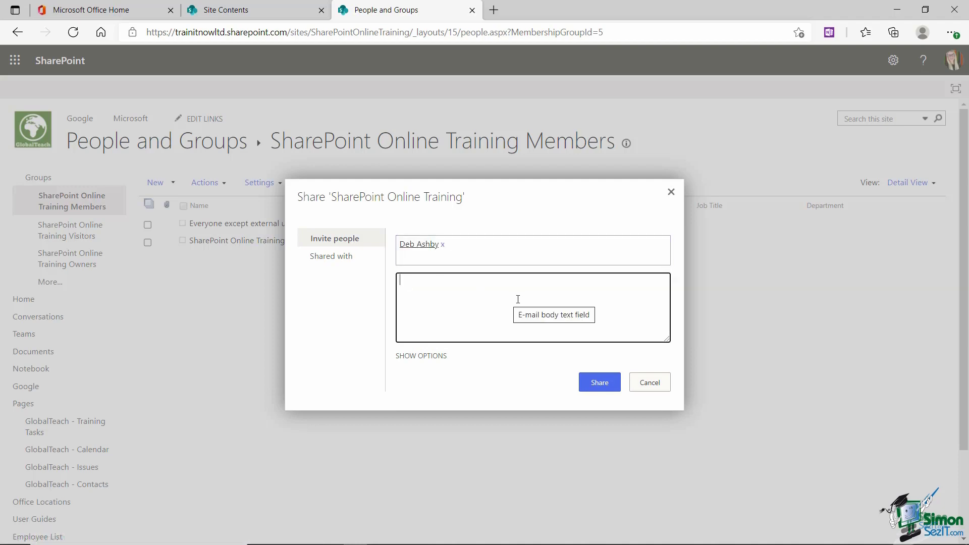
{"action": "left_click", "coordinate": [602, 391]}
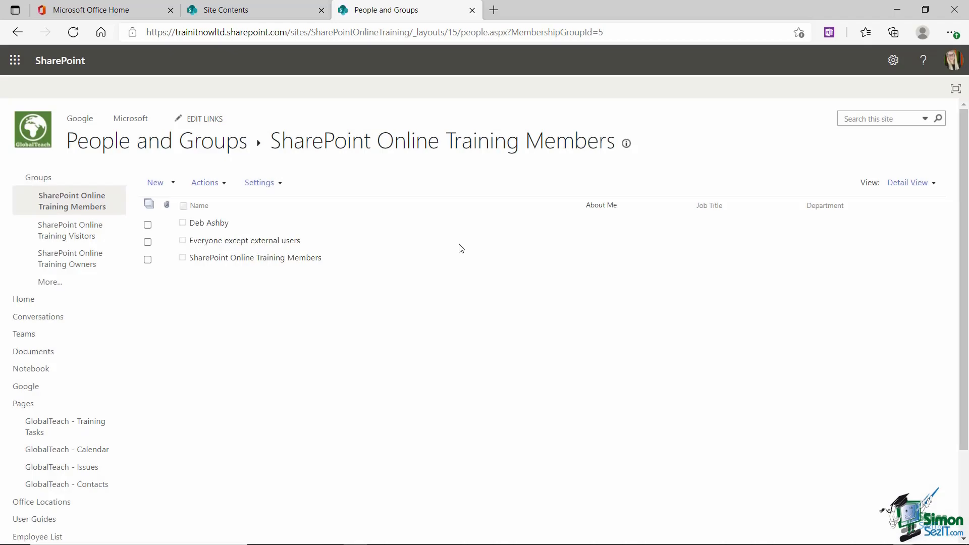
Remove the newly added user from the Members group
{"action": "left_click", "coordinate": [148, 224]}
{"action": "left_click", "coordinate": [223, 184]}
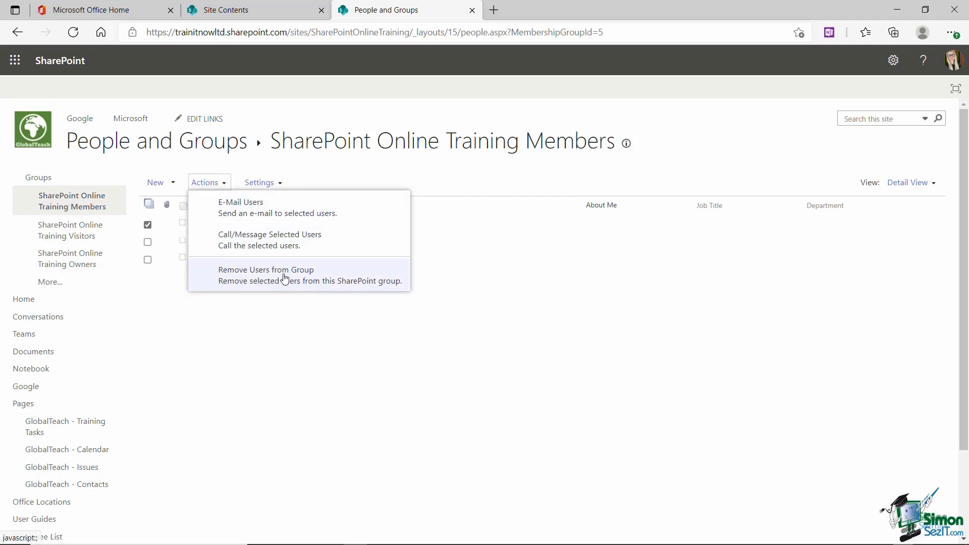
{"action": "left_click", "coordinate": [333, 277]}
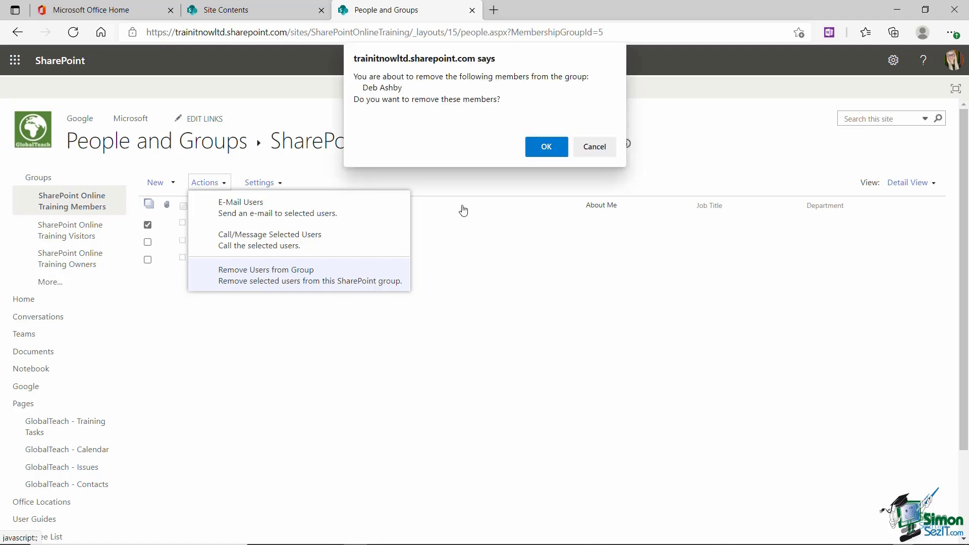
{"action": "left_click", "coordinate": [546, 147]}
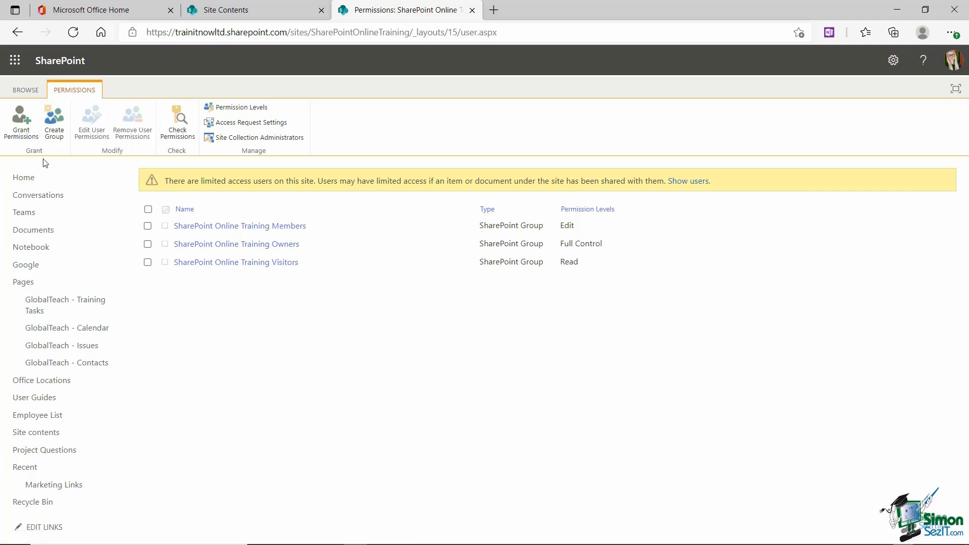
Create a SharePoint group named 'Marketing Team' with Design permission on the site
{"action": "left_click", "coordinate": [54, 132]}
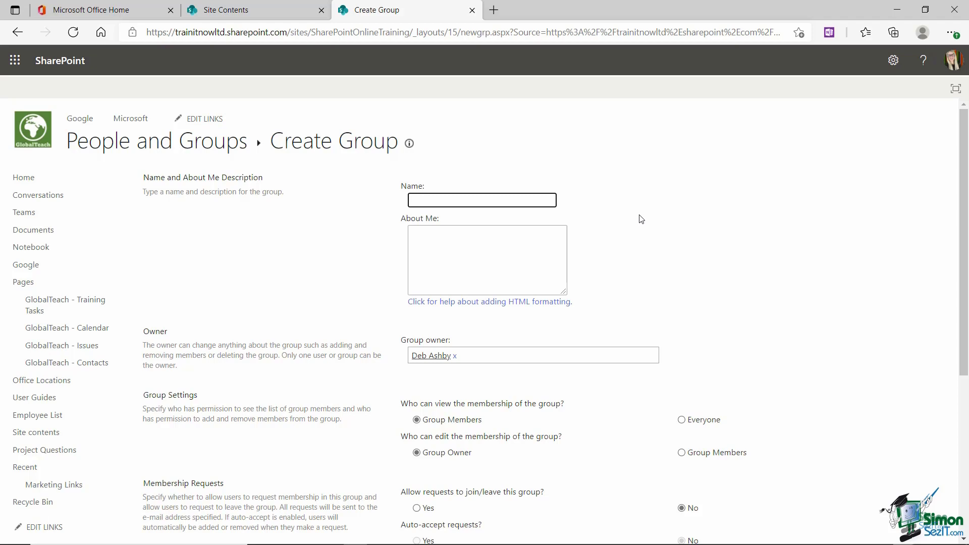
{"action": "type", "text": "Marketing Team"}
{"action": "scroll", "coordinate": [641, 219], "scroll_direction": "down", "scroll_amount": 4}
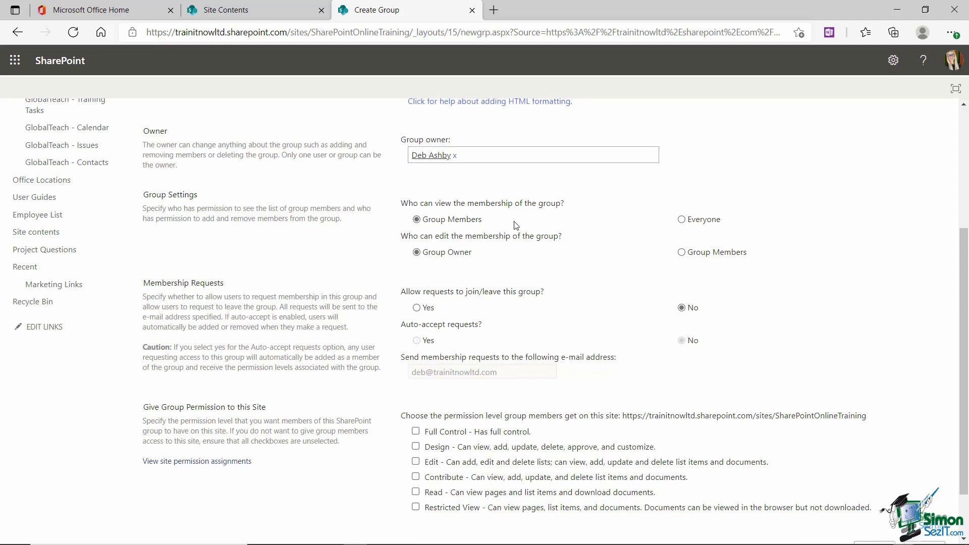
{"action": "scroll", "coordinate": [532, 226], "scroll_direction": "down", "scroll_amount": 1}
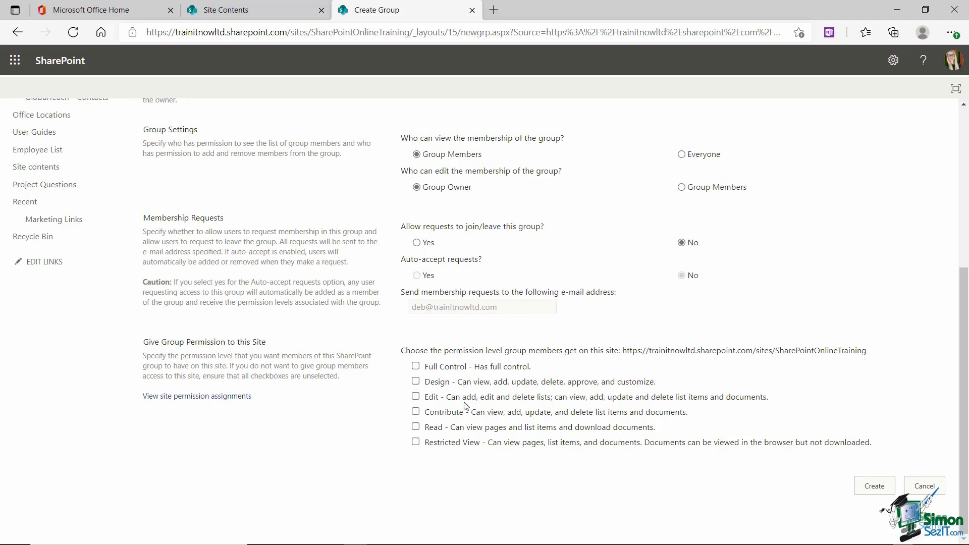
{"action": "left_click", "coordinate": [416, 382]}
{"action": "left_click", "coordinate": [875, 486]}
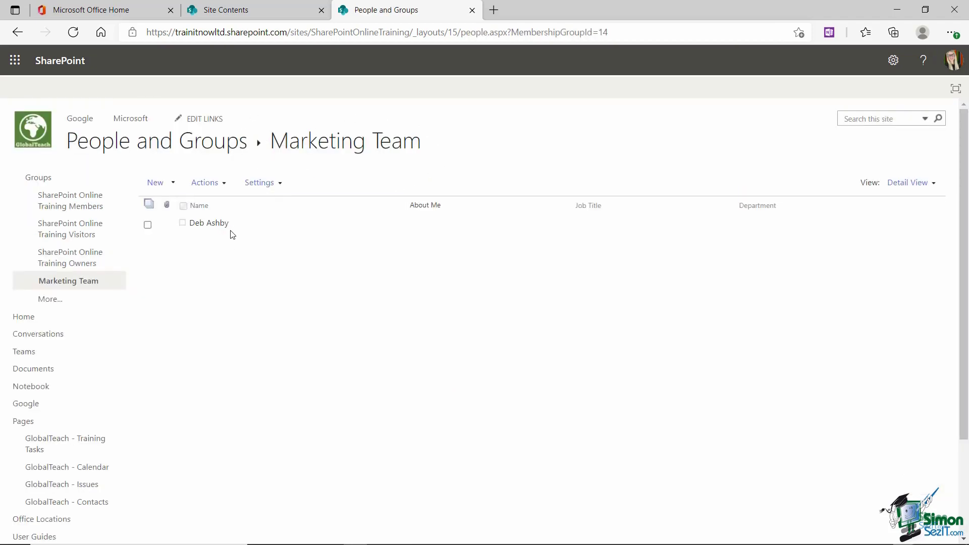
{"action": "left_click", "coordinate": [173, 182]}
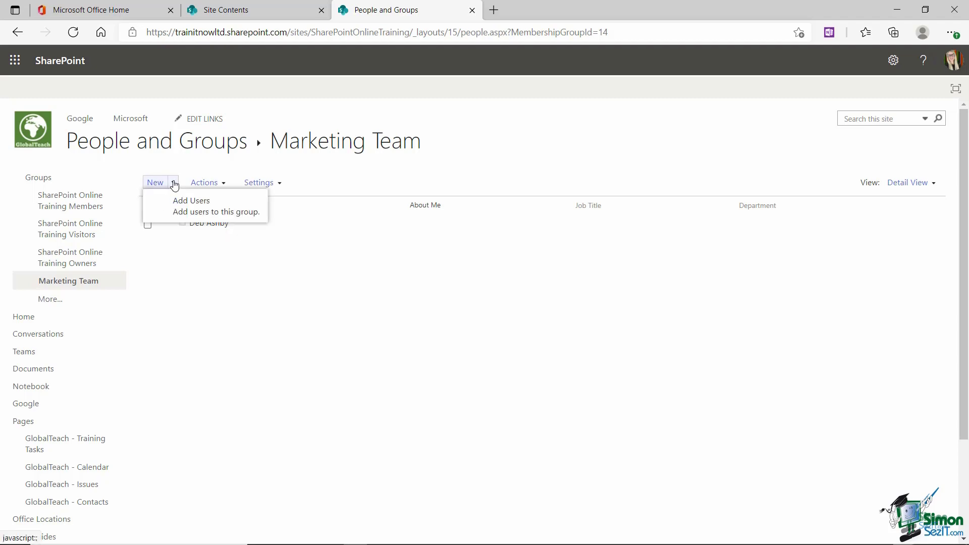
{"action": "left_click", "coordinate": [182, 213]}
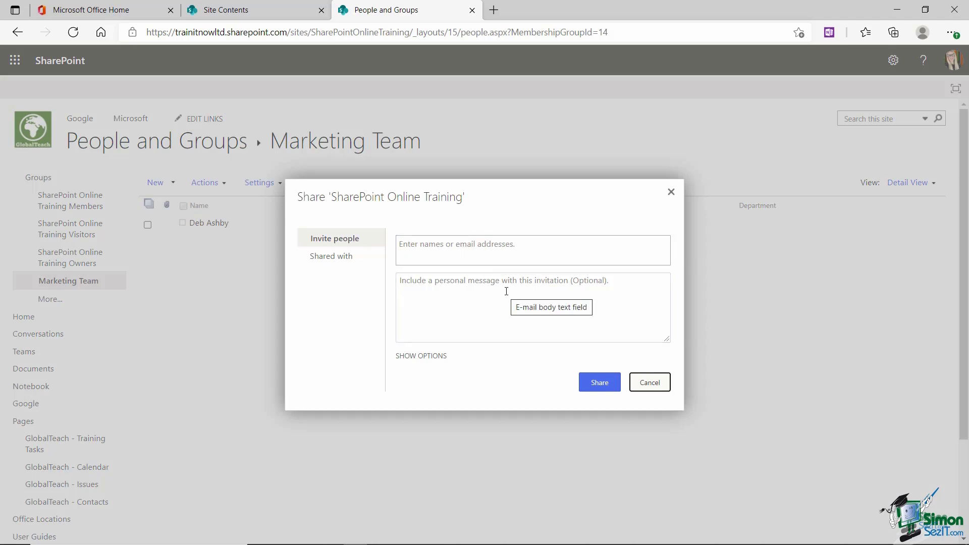
{"action": "key", "text": "Escape"}
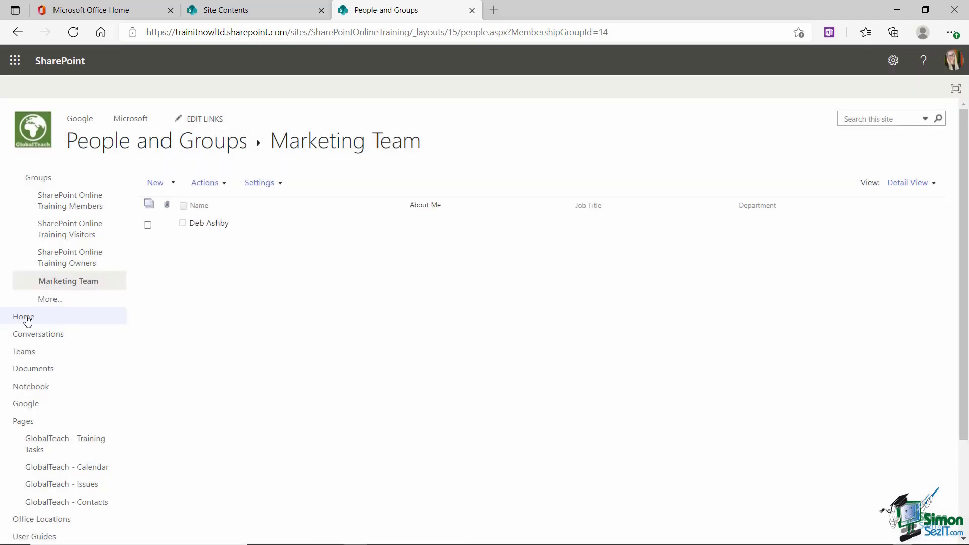
{"action": "left_click", "coordinate": [23, 316]}
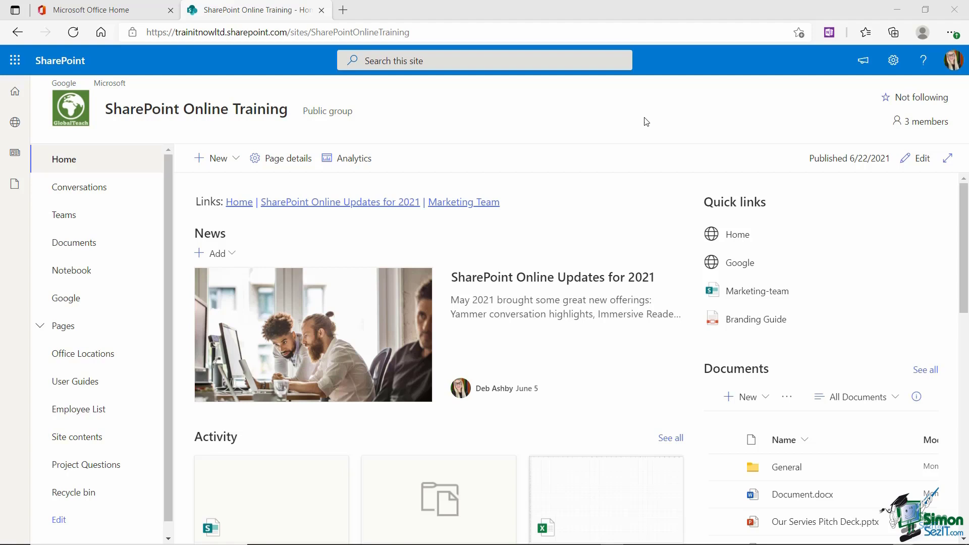
Return to the SharePoint Online Training site's home page
{"action": "left_click_drag", "start_coordinate": [171, 190], "coordinate": [171, 204]}
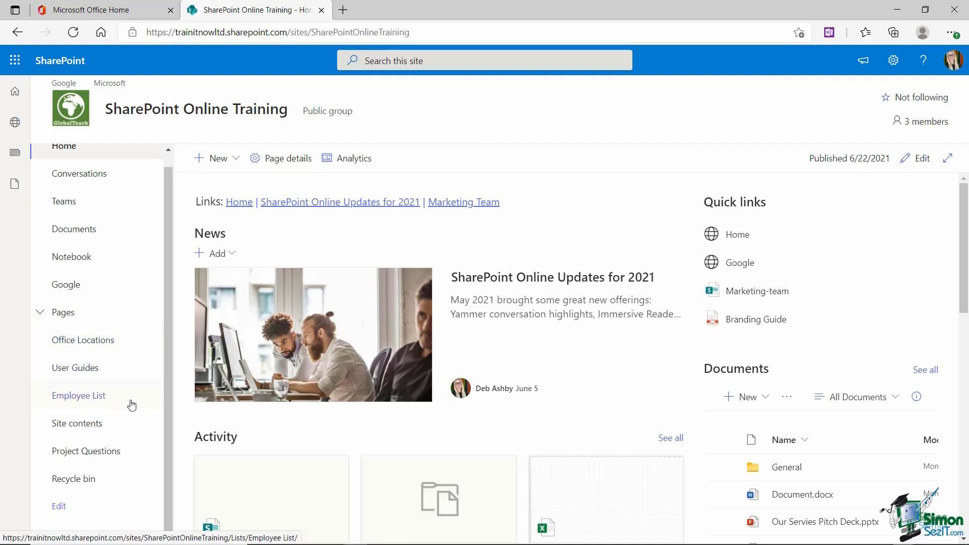
Open the User Guides library and bring up its Settings options
{"action": "left_click", "coordinate": [76, 372]}
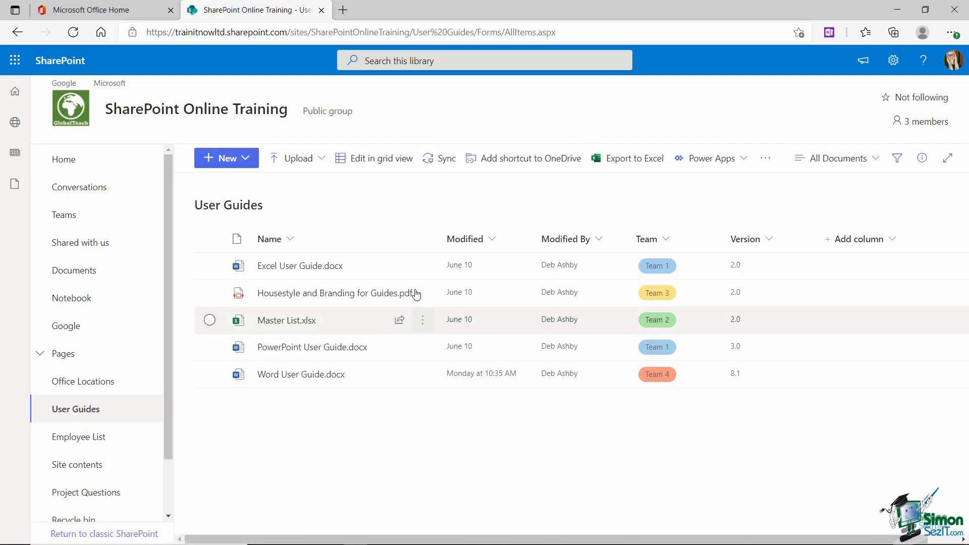
{"action": "left_click", "coordinate": [893, 61]}
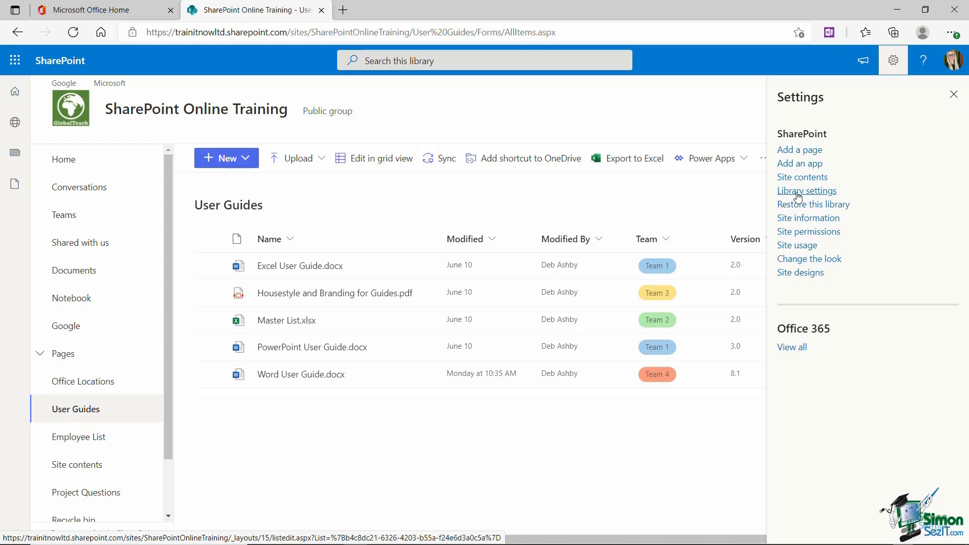
Open the User Guides library's permissions page through Library settings
{"action": "left_click", "coordinate": [798, 194]}
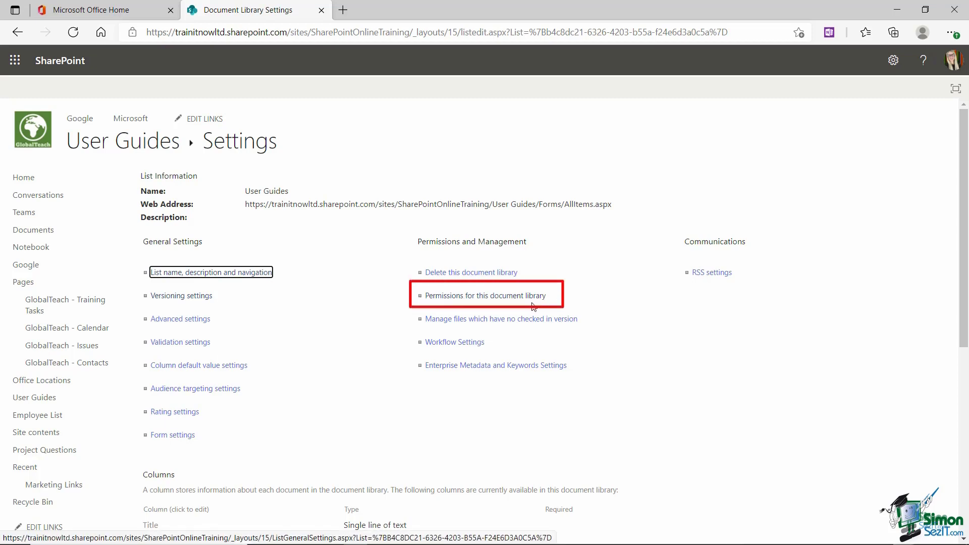
{"action": "left_click", "coordinate": [462, 299]}
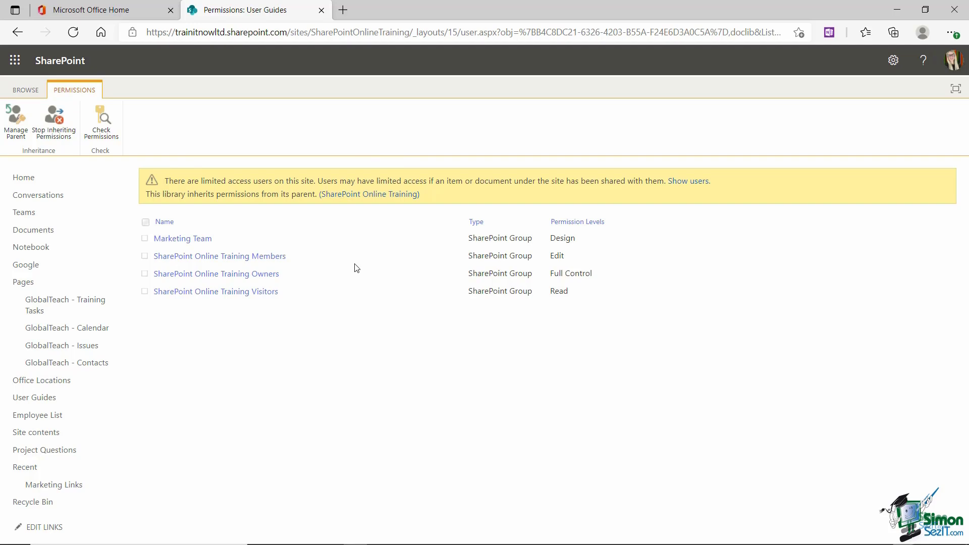
Stop the User Guides library inheriting site permissions, confirming the change to unique permissions
{"action": "left_click", "coordinate": [54, 124]}
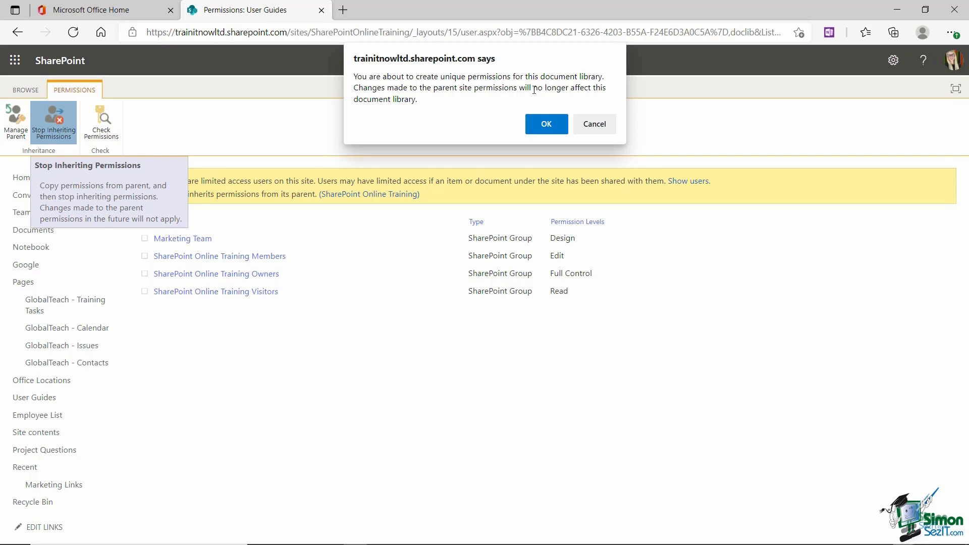
{"action": "left_click", "coordinate": [547, 130]}
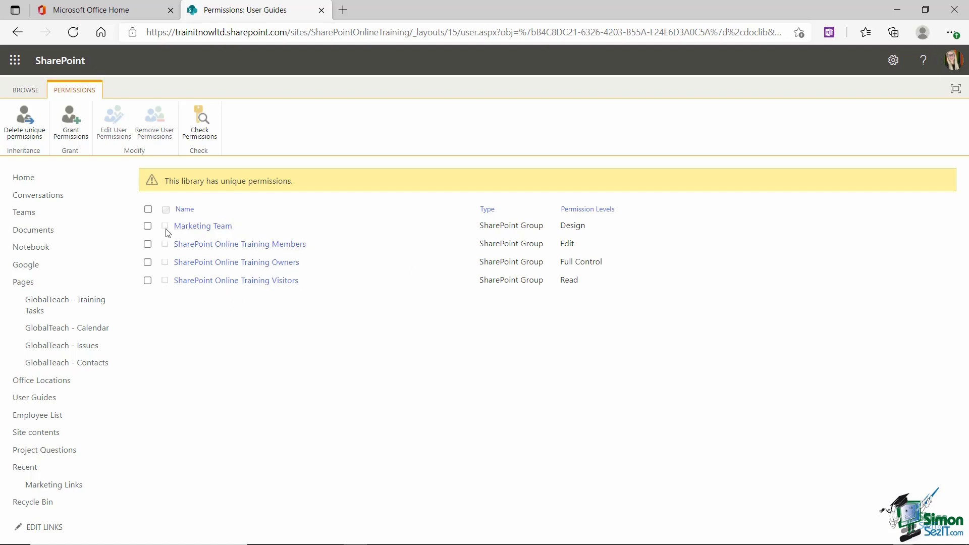
Change Marketing Team's permission on User Guides from Design to Read
{"action": "left_click", "coordinate": [148, 227]}
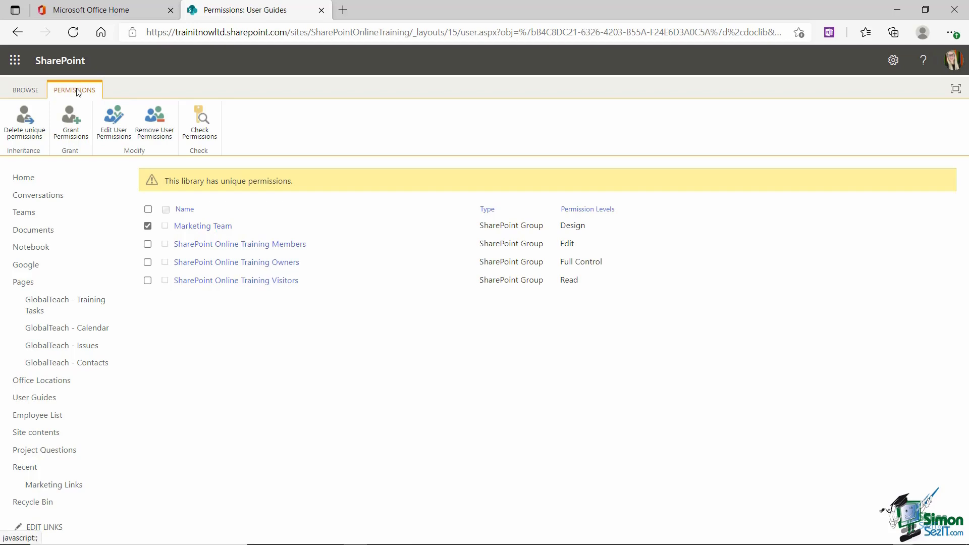
{"action": "left_click", "coordinate": [114, 121]}
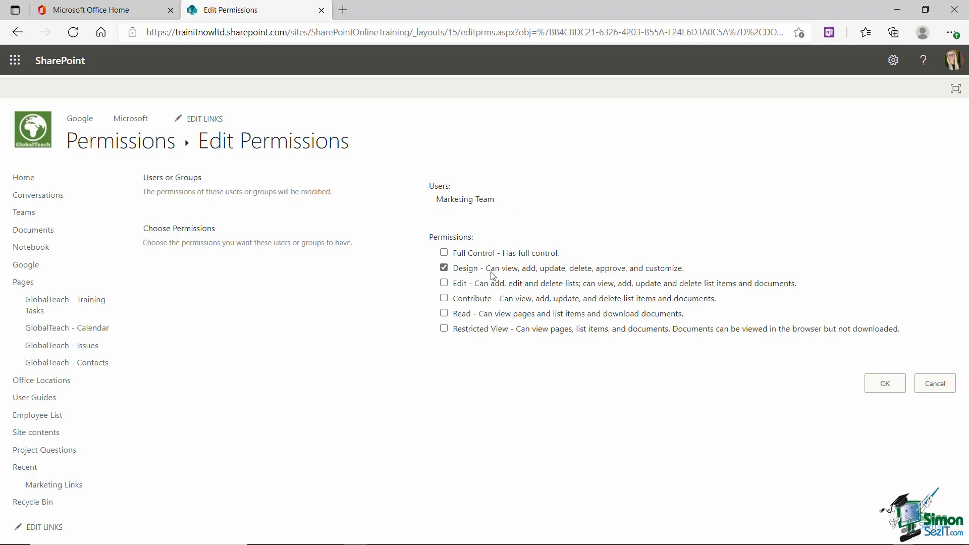
{"action": "left_click", "coordinate": [444, 314]}
{"action": "left_click", "coordinate": [444, 268]}
{"action": "left_click", "coordinate": [894, 392]}
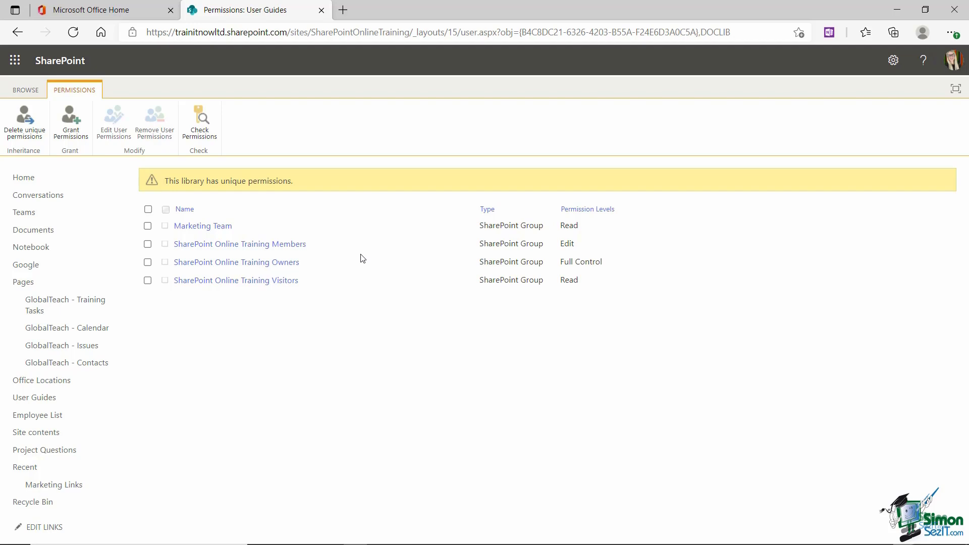
Delete the User Guides library's unique permissions so it inherits from the parent site again
{"action": "left_click", "coordinate": [29, 126]}
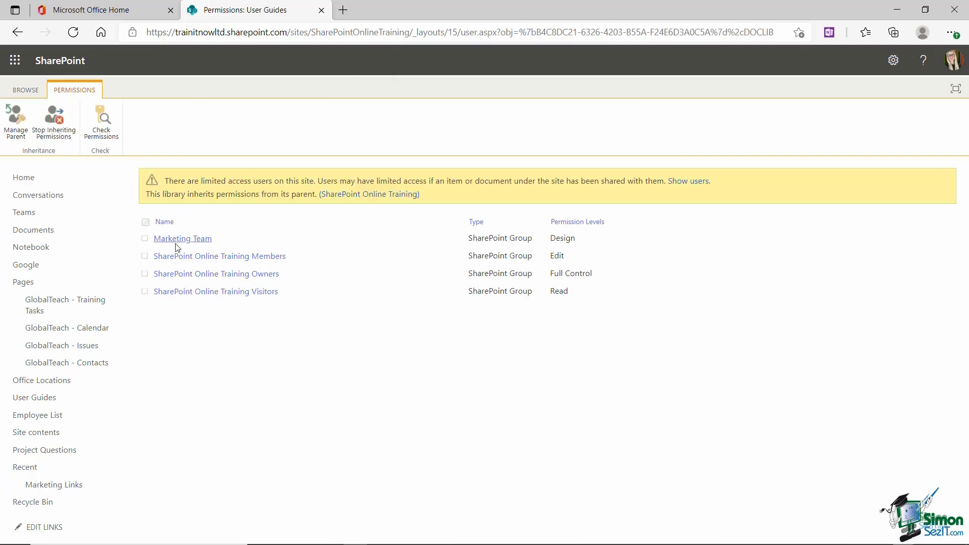